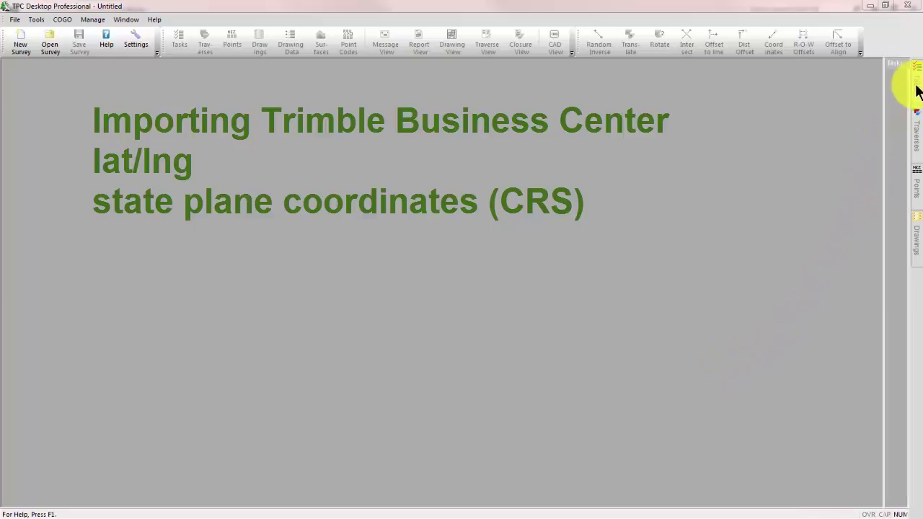
- Open the recent survey TBC.TRV and decline recovering its autosave file
{"action": "mouse_move", "coordinate": [914, 92]}
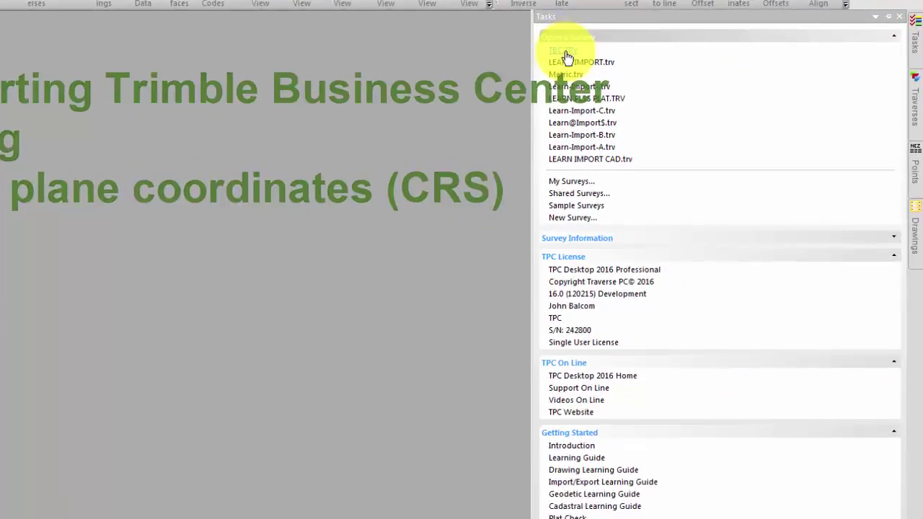
{"action": "left_click", "coordinate": [633, 90]}
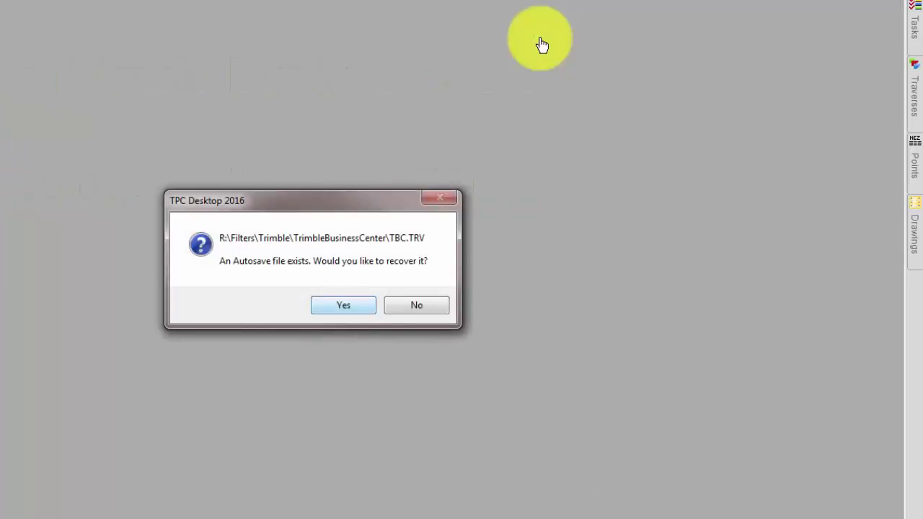
{"action": "left_click", "coordinate": [411, 306]}
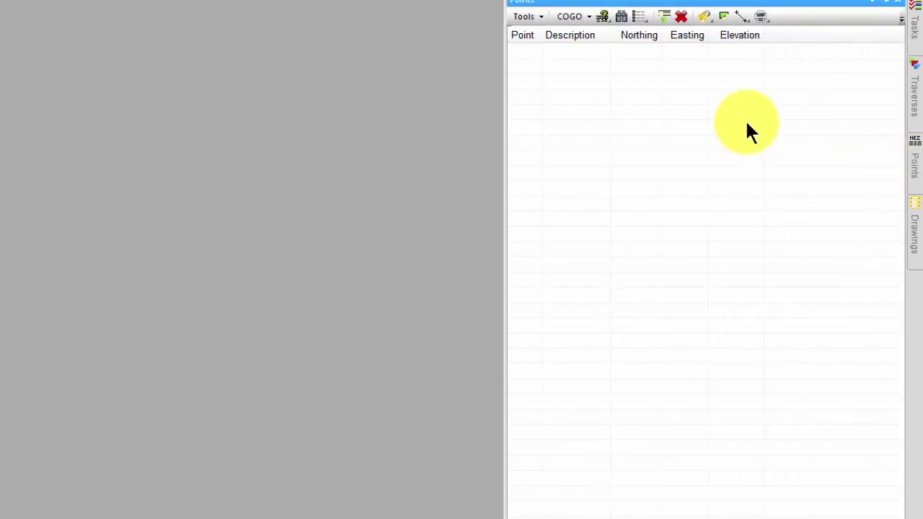
{"action": "left_click", "coordinate": [272, 6]}
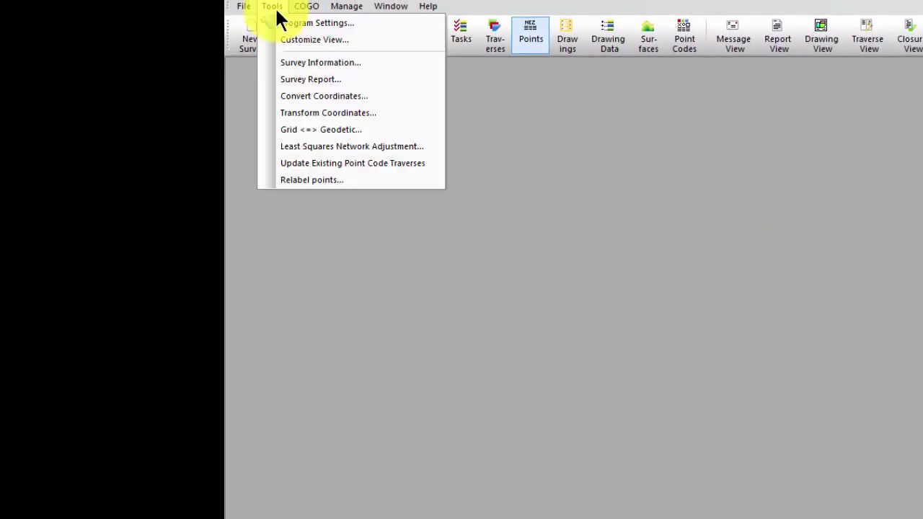
{"action": "left_click", "coordinate": [309, 63]}
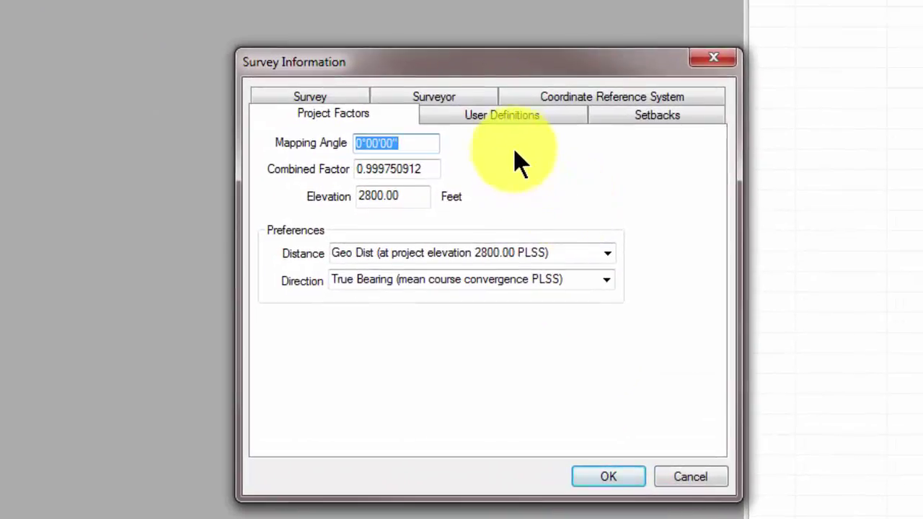
{"action": "left_click", "coordinate": [588, 97]}
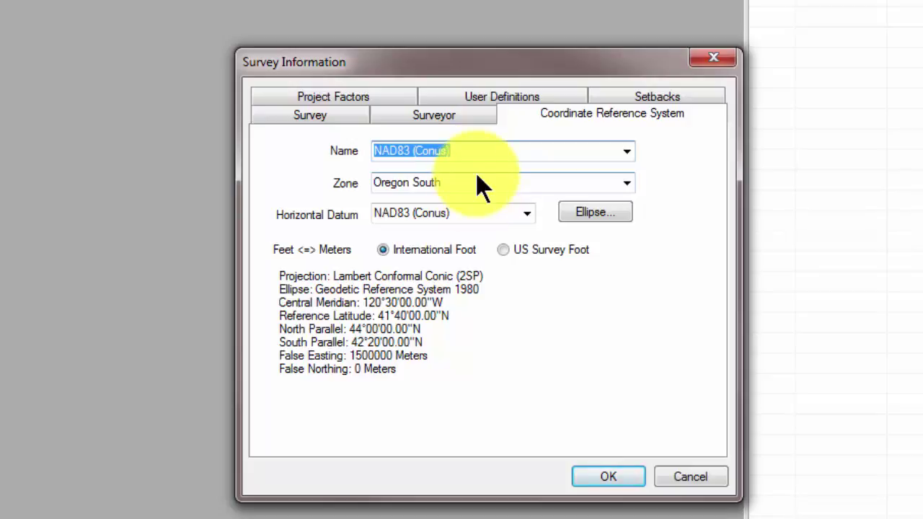
{"action": "left_click", "coordinate": [577, 211]}
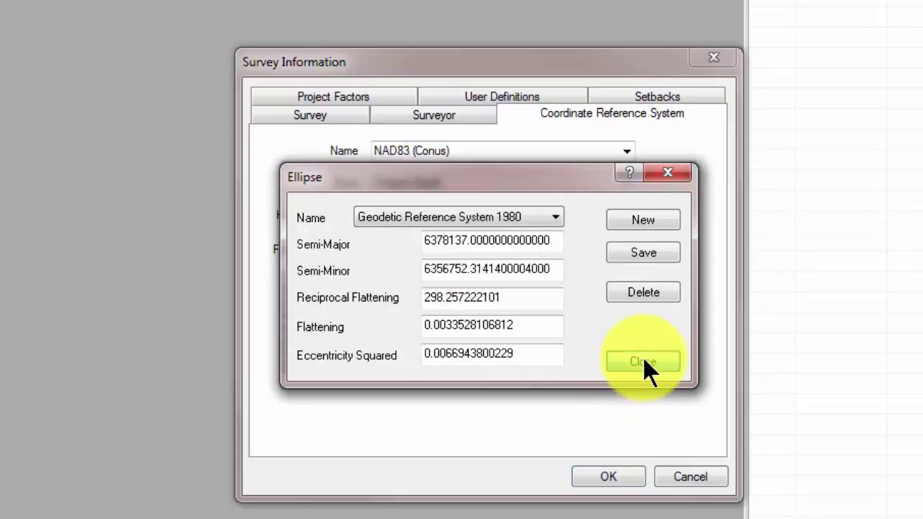
{"action": "left_click", "coordinate": [643, 359]}
{"action": "left_click", "coordinate": [334, 98]}
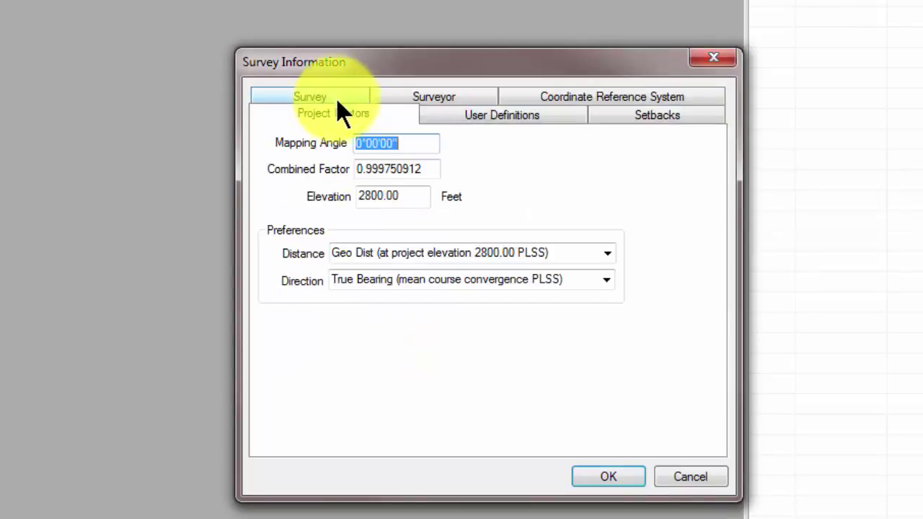
{"action": "left_click", "coordinate": [414, 197]}
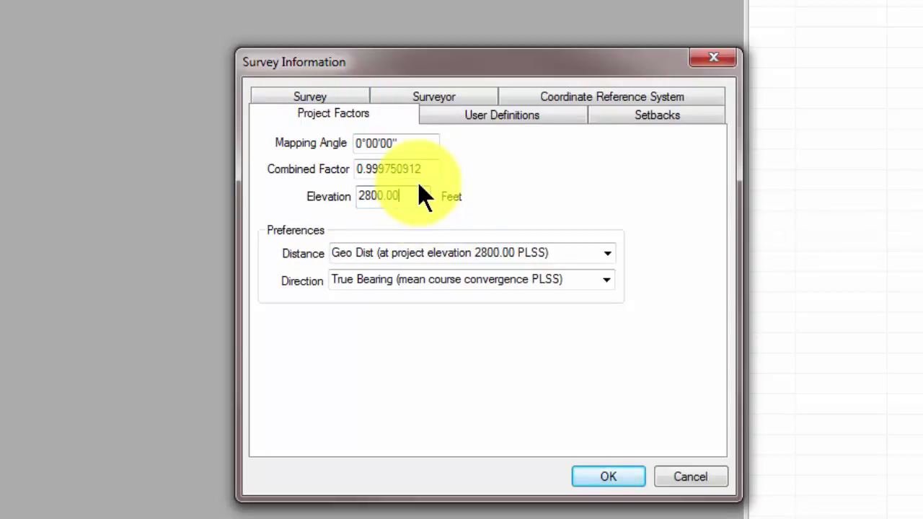
{"action": "left_click", "coordinate": [427, 170]}
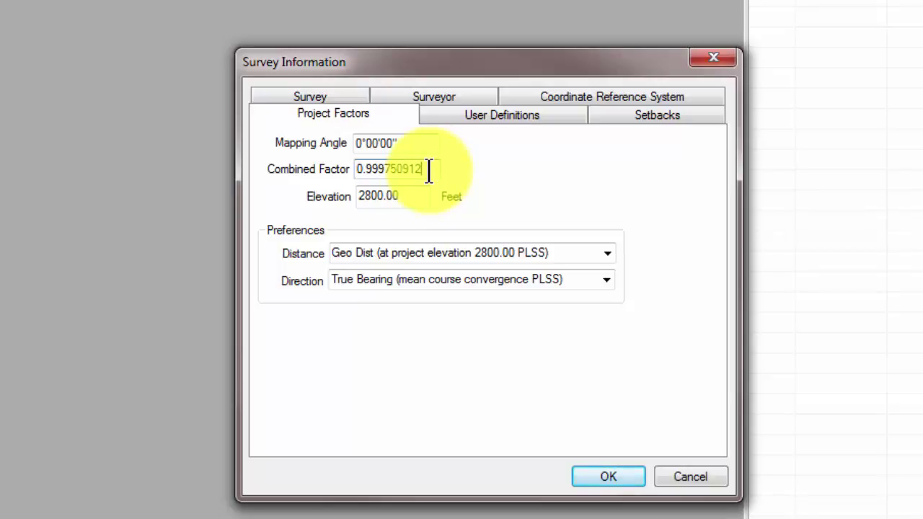
{"action": "left_click", "coordinate": [614, 480]}
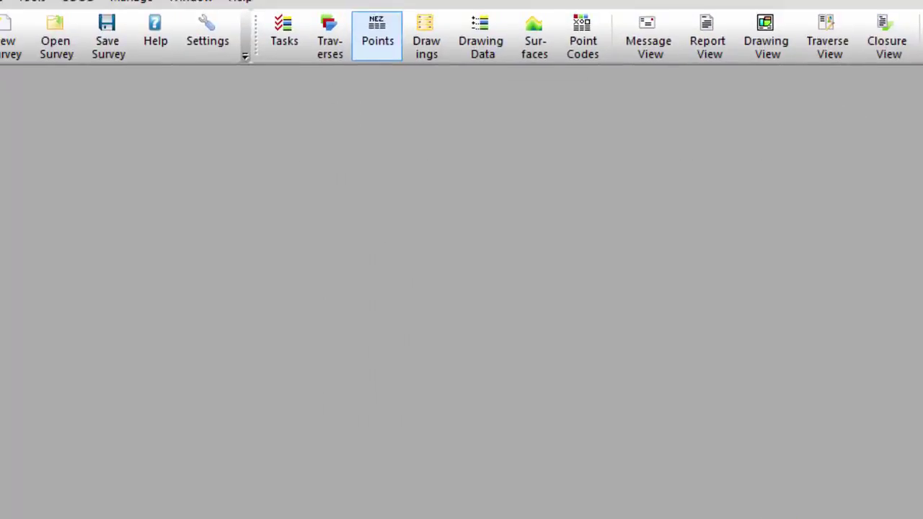
- Start an ASCII import with Convert Coordinates on and the recalled TrimbleBusinessCenter format P,T,G,D\
{"action": "left_click", "coordinate": [26, 15]}
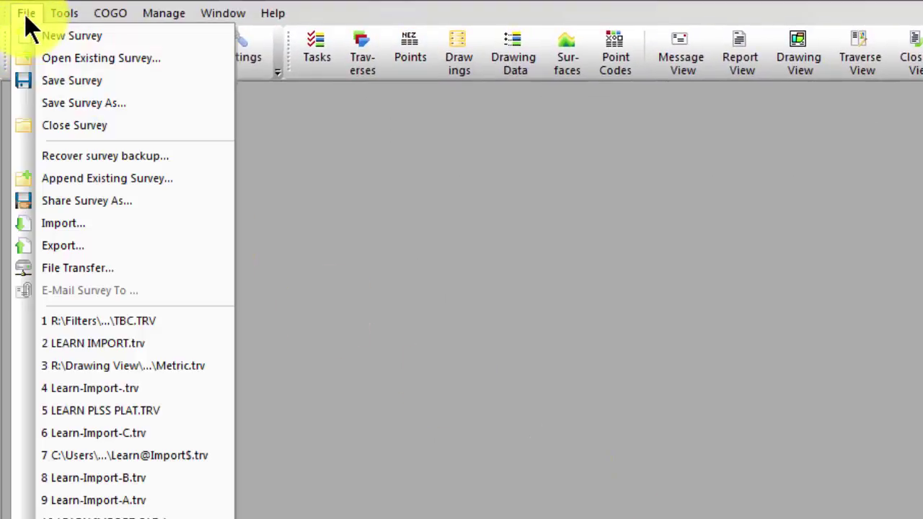
{"action": "left_click", "coordinate": [89, 223]}
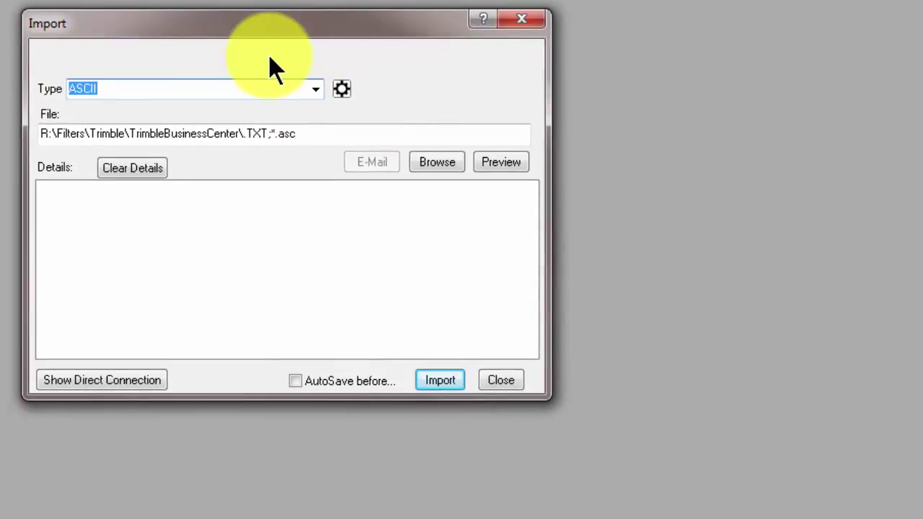
{"action": "left_click", "coordinate": [337, 91]}
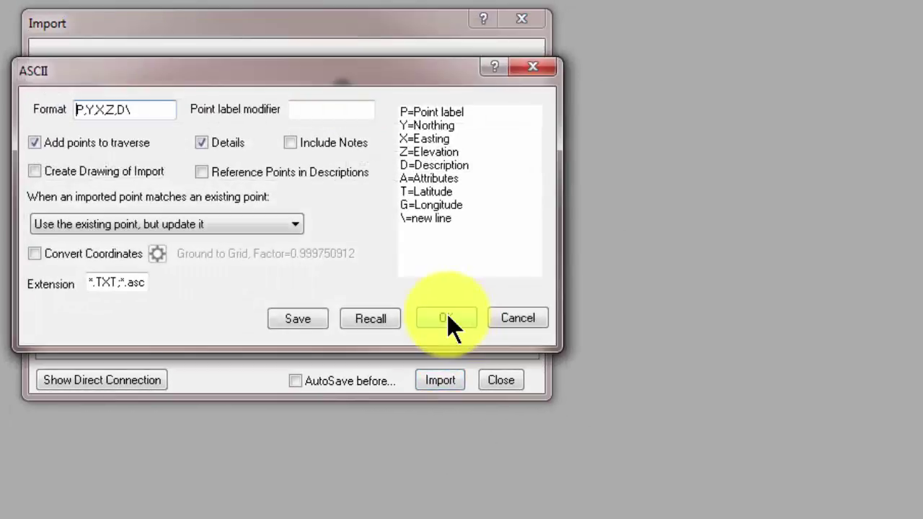
{"action": "left_click", "coordinate": [35, 253]}
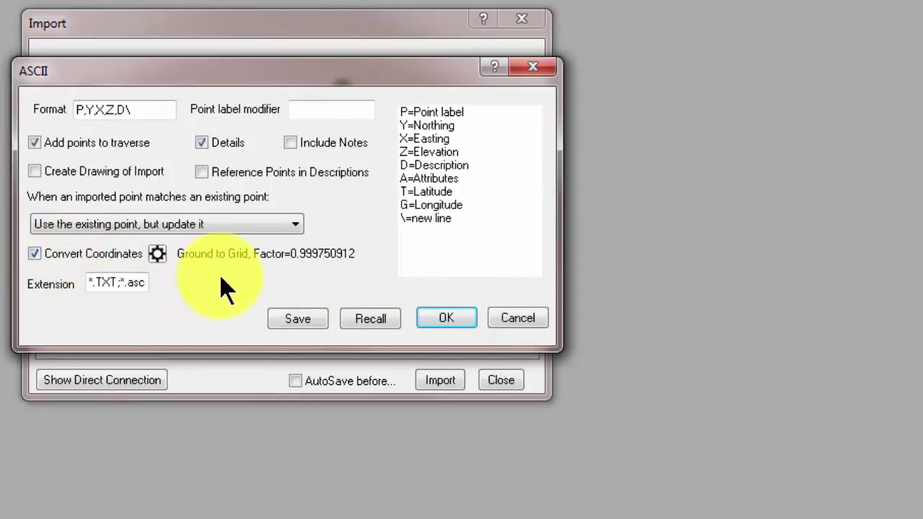
{"action": "left_click", "coordinate": [382, 328]}
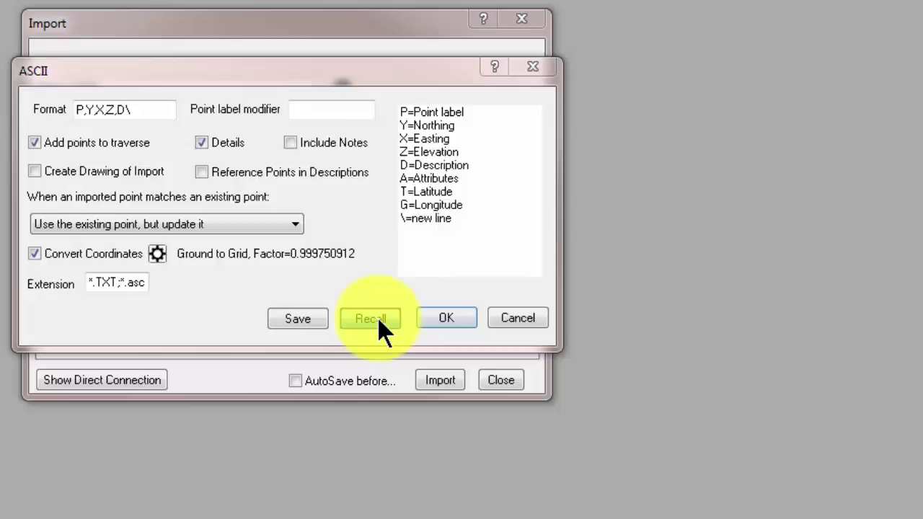
{"action": "left_click", "coordinate": [429, 180]}
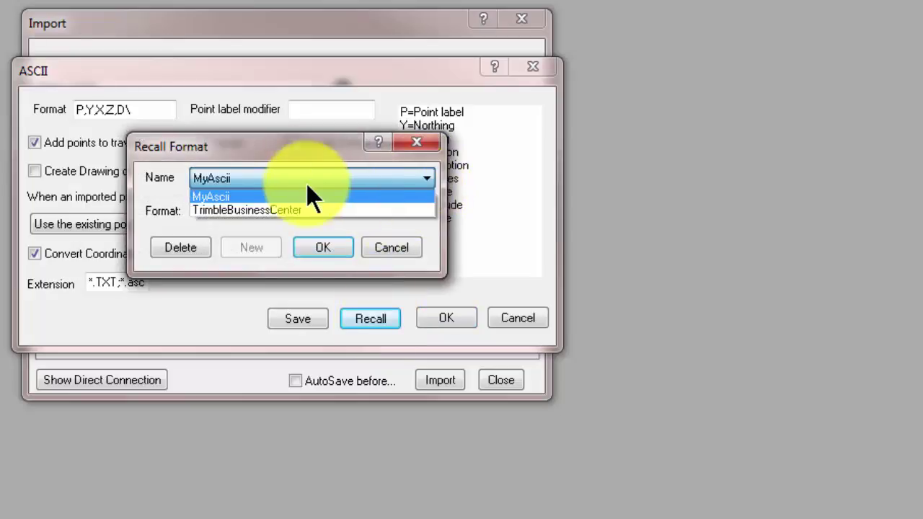
{"action": "left_click", "coordinate": [264, 210]}
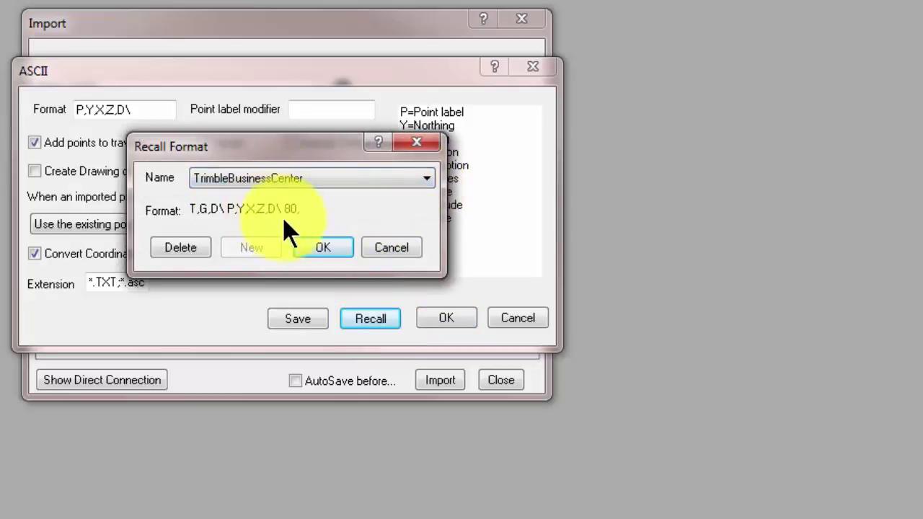
{"action": "left_click", "coordinate": [324, 251]}
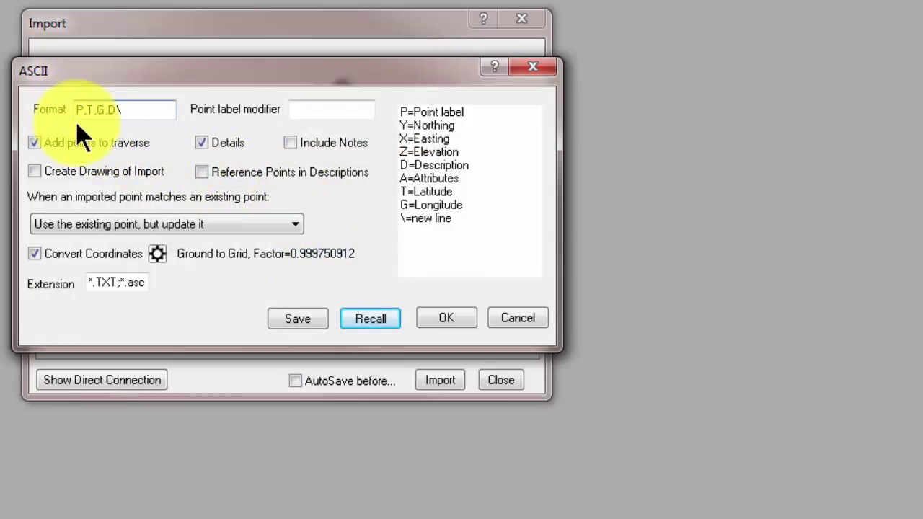
{"action": "left_click", "coordinate": [87, 114]}
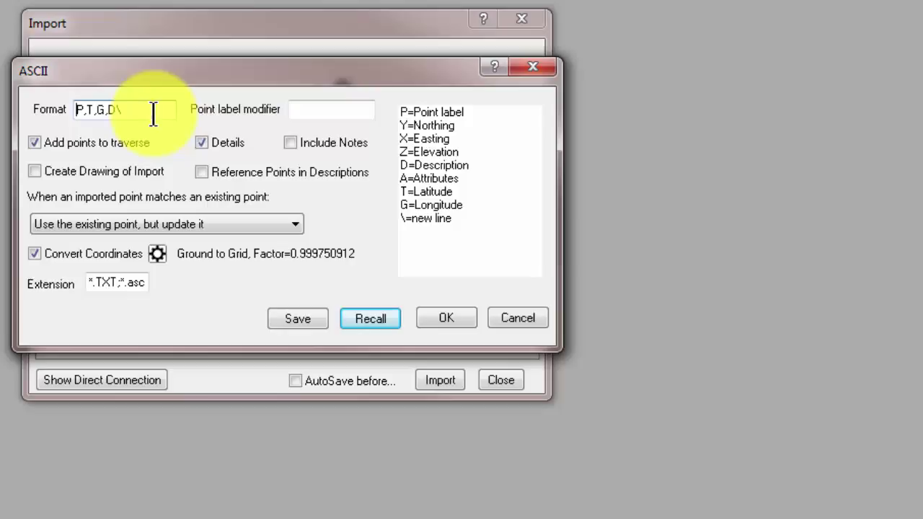
{"action": "left_click", "coordinate": [442, 320]}
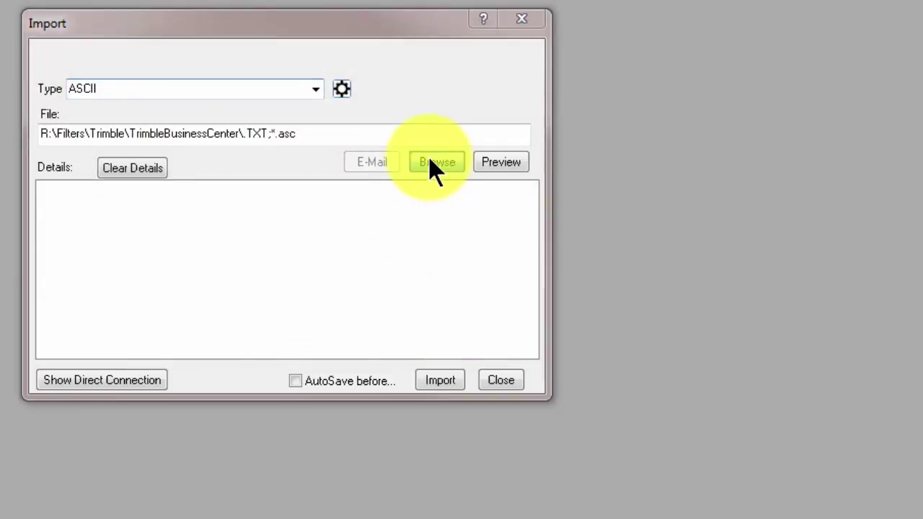
- Select TBC export latlong.asc as the import file and preview its lat/long records
{"action": "left_click", "coordinate": [435, 165]}
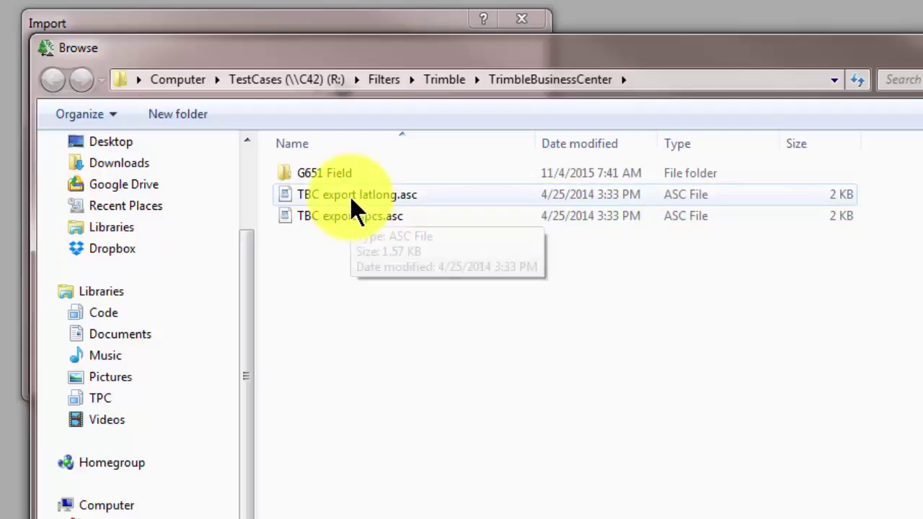
{"action": "double_click", "coordinate": [354, 205]}
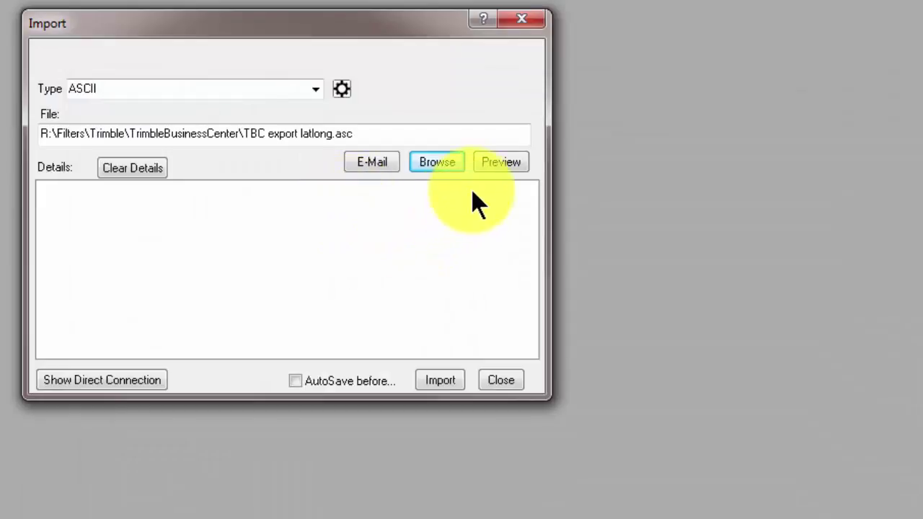
{"action": "left_click", "coordinate": [494, 171]}
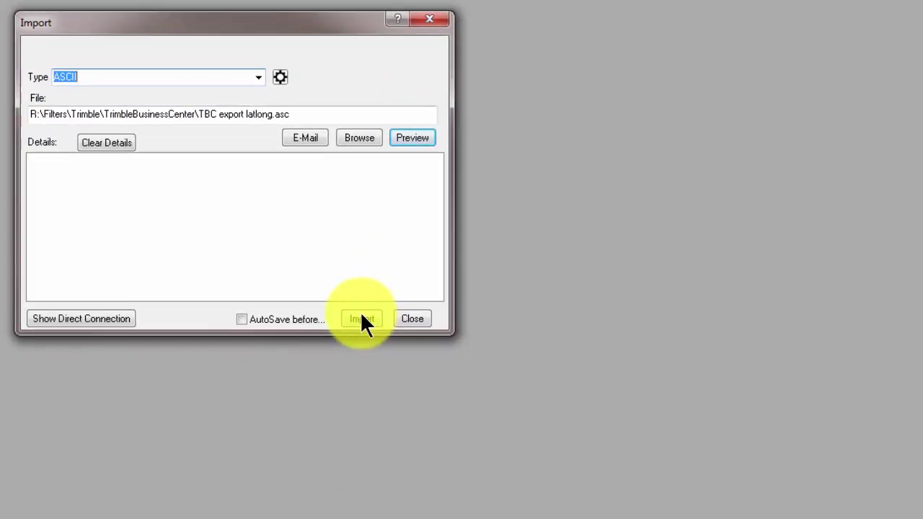
- Import the latlong.asc points, close the Import dialog, and scroll the view to the top
{"action": "left_click", "coordinate": [361, 316]}
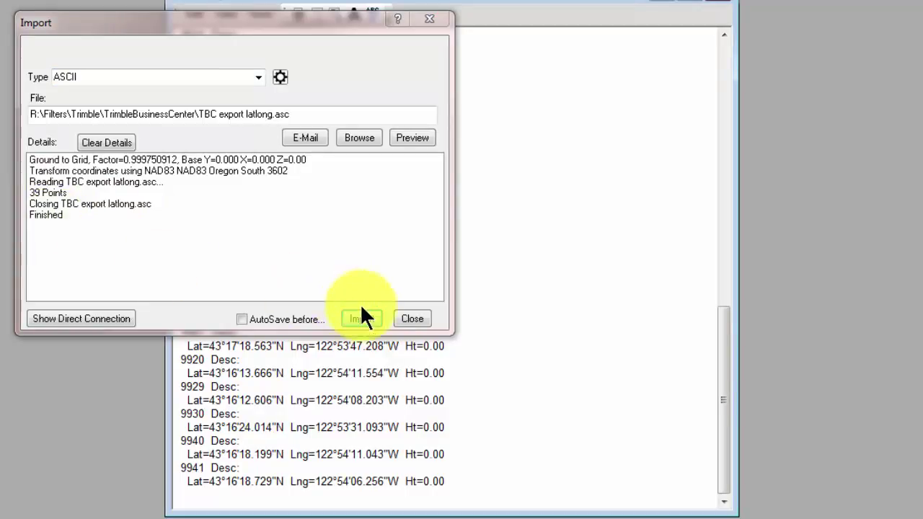
{"action": "left_click", "coordinate": [411, 318]}
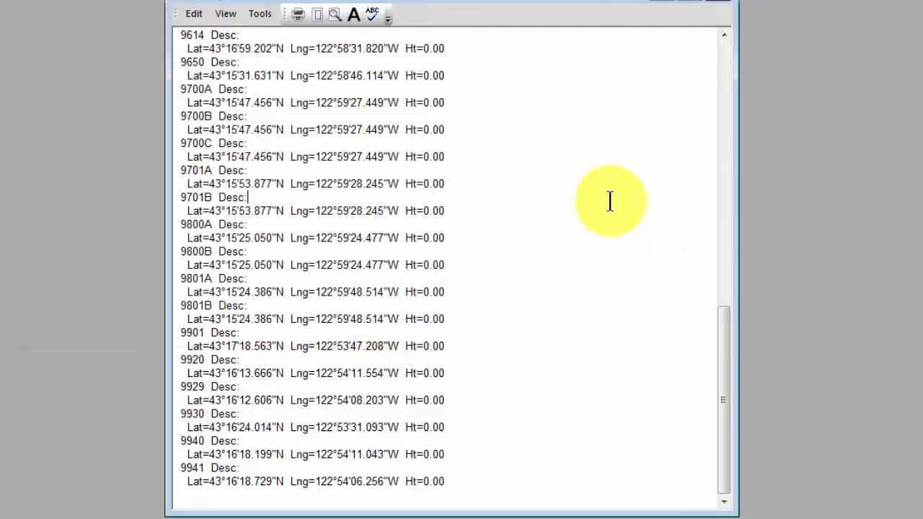
{"action": "left_click_drag", "start_coordinate": [724, 386], "coordinate": [731, 86]}
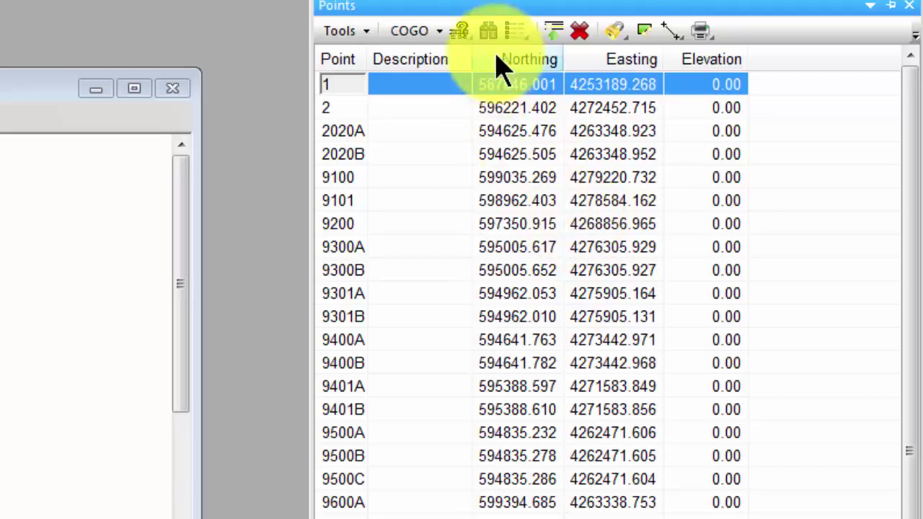
- Append YX to the PDYXZ display sequence for Latitude/Longitude columns, then narrow the Description column
{"action": "left_click", "coordinate": [462, 32]}
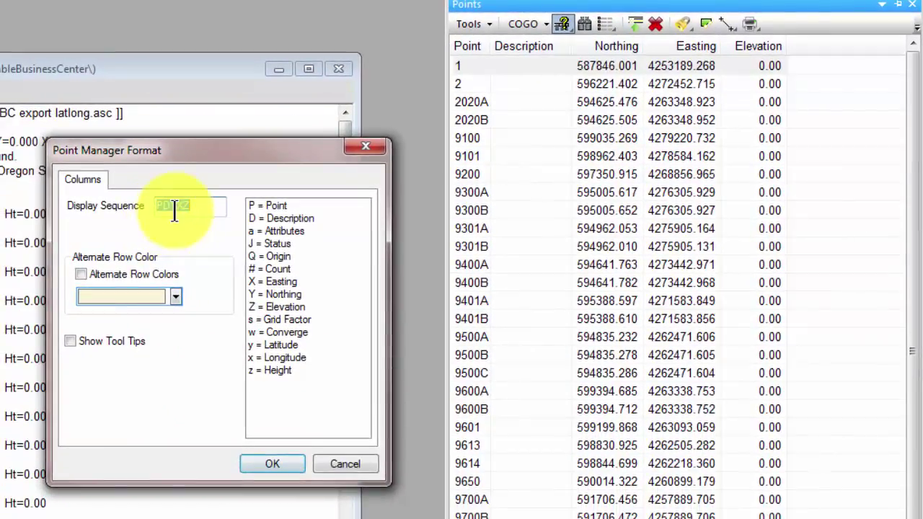
{"action": "left_click", "coordinate": [98, 228]}
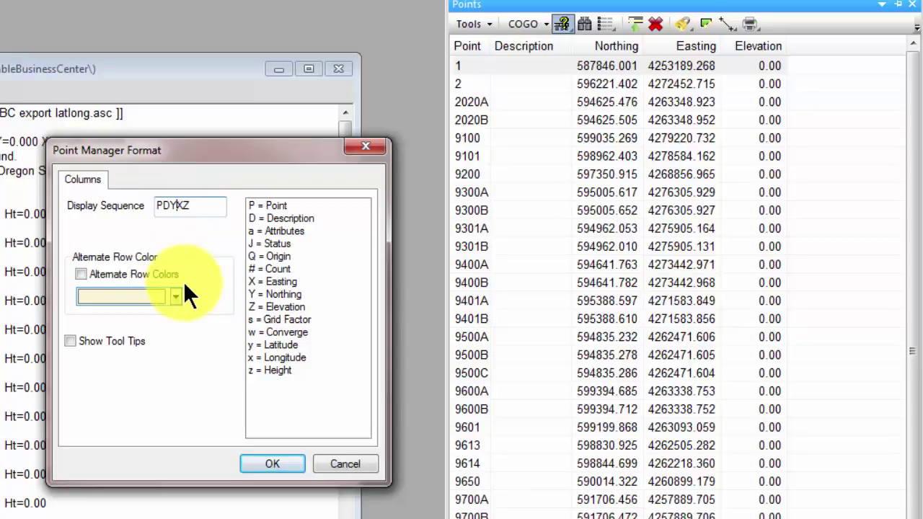
{"action": "key", "text": "Right"}
{"action": "key", "text": "Right"}
{"action": "type", "text": "yx"}
{"action": "left_click", "coordinate": [293, 462]}
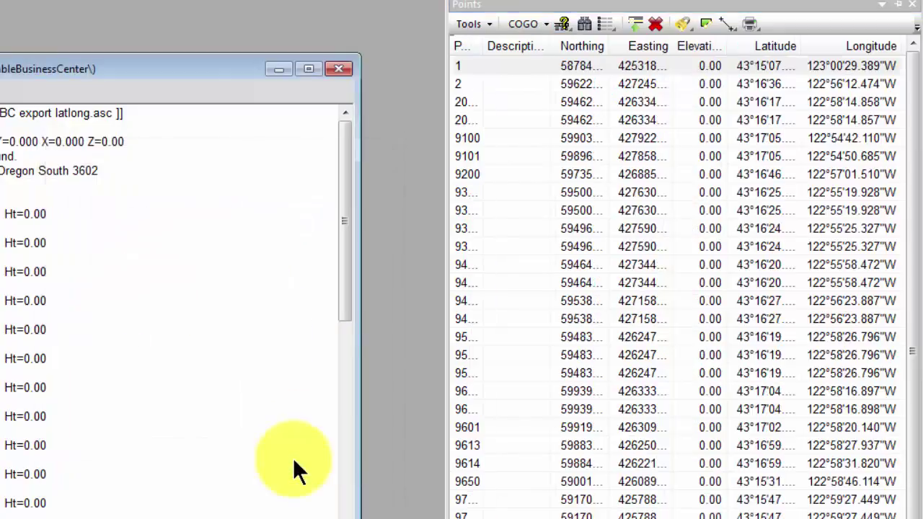
{"action": "mouse_move", "coordinate": [917, 201]}
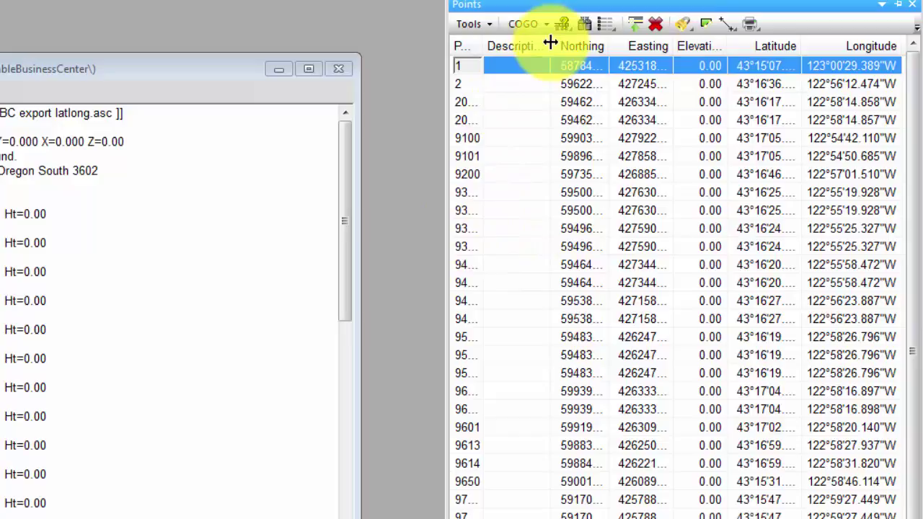
{"action": "left_click_drag", "start_coordinate": [550, 44], "coordinate": [499, 45]}
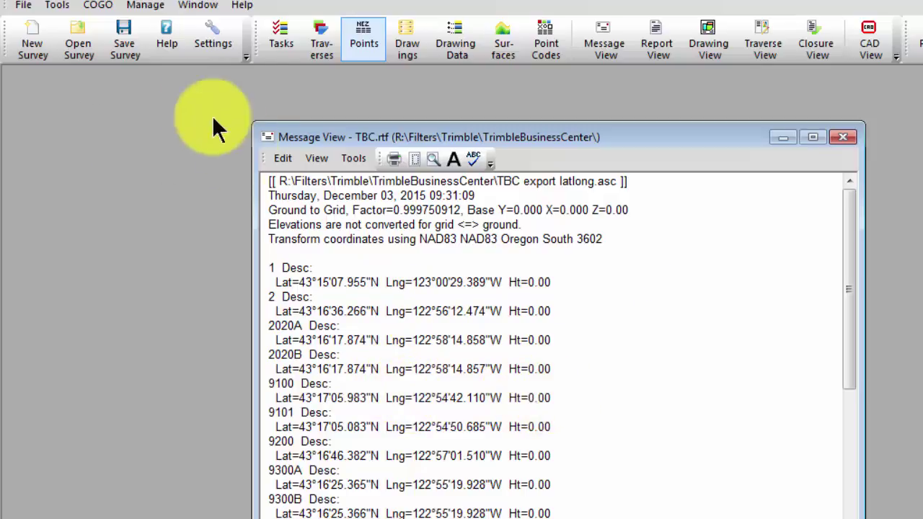
- Check in Survey Information that the Project Factors use a 2800.00 ft elevation
{"action": "left_click", "coordinate": [56, 7]}
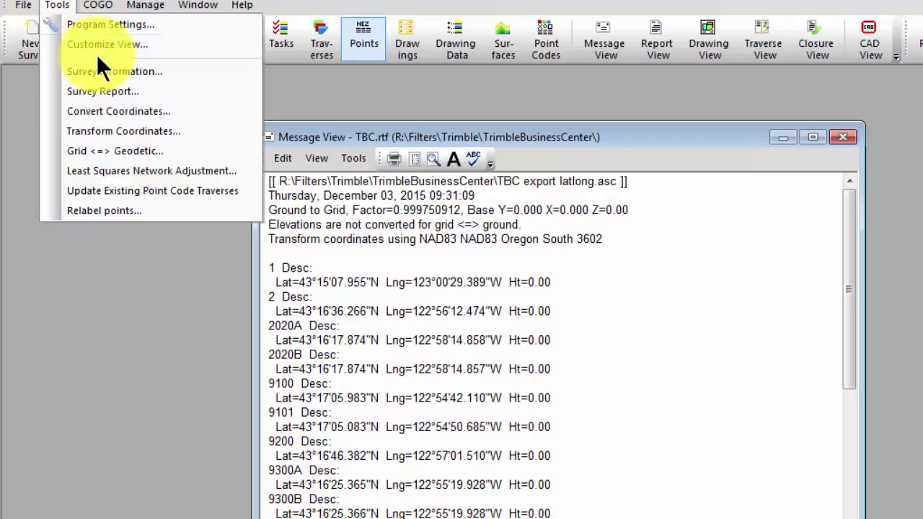
{"action": "left_click", "coordinate": [108, 70]}
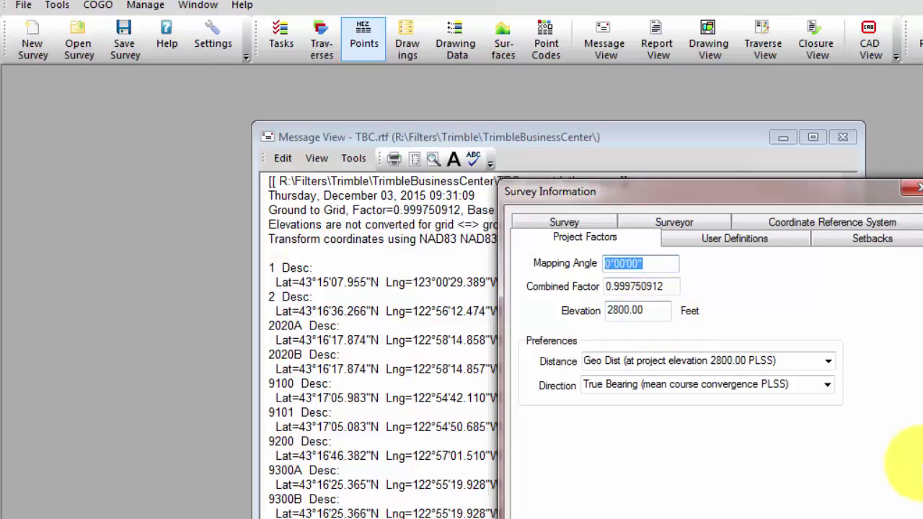
{"action": "left_click", "coordinate": [910, 516]}
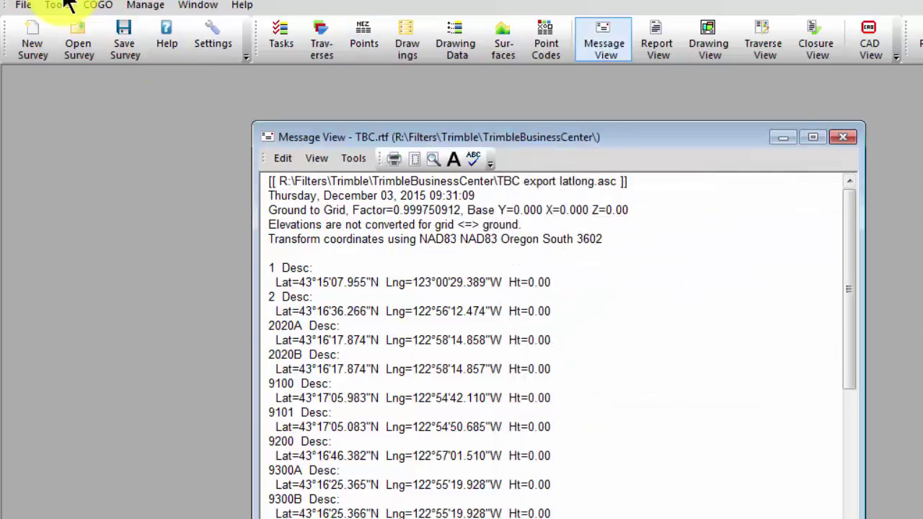
{"action": "left_click", "coordinate": [23, 5]}
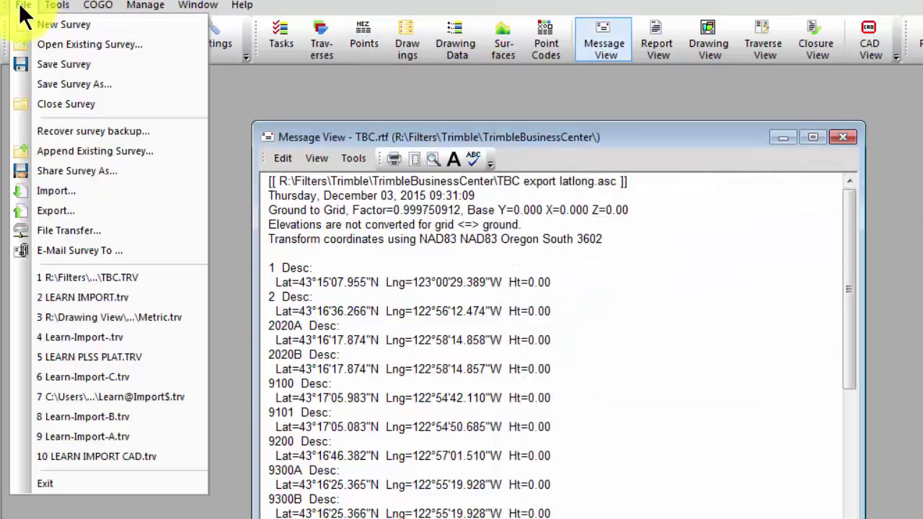
- Start an import without saving the survey and recall the MyAscii format P,Y,X,Z,D\
{"action": "left_click", "coordinate": [77, 189]}
{"action": "left_click", "coordinate": [406, 375]}
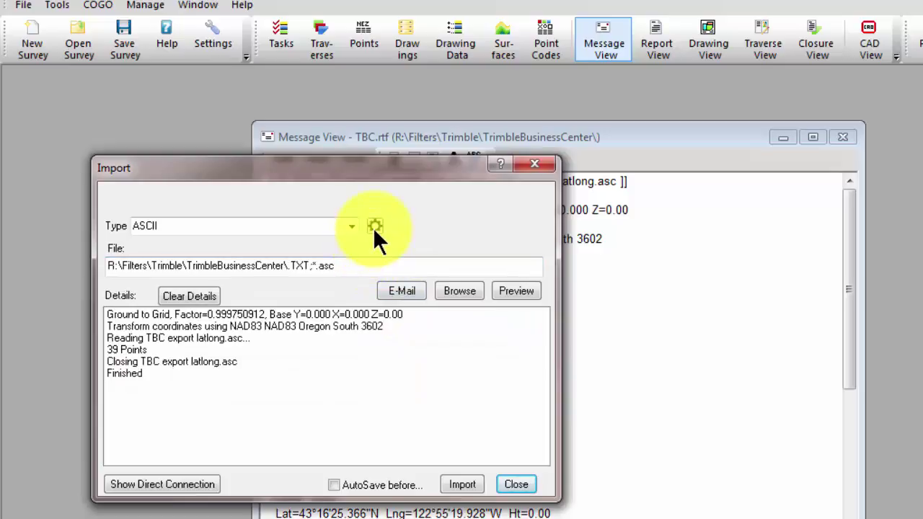
{"action": "left_click", "coordinate": [374, 227]}
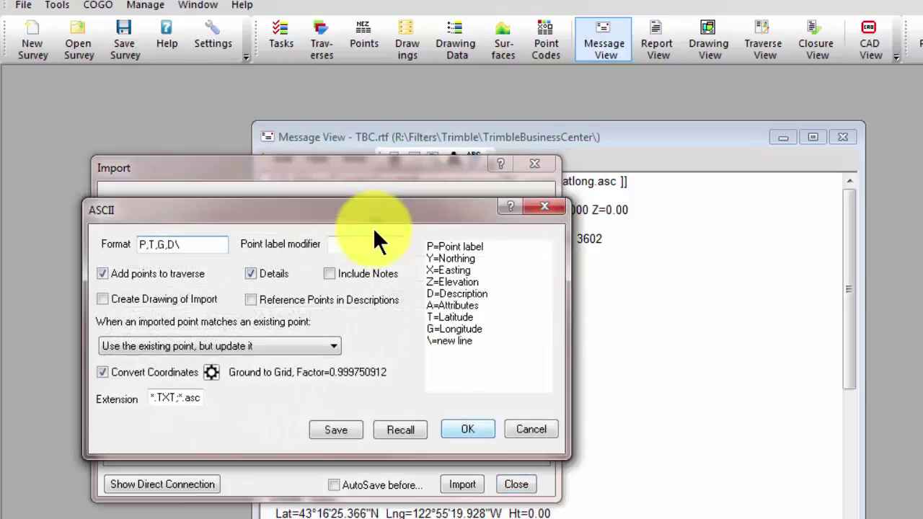
{"action": "left_click", "coordinate": [405, 428]}
{"action": "left_click", "coordinate": [448, 305]}
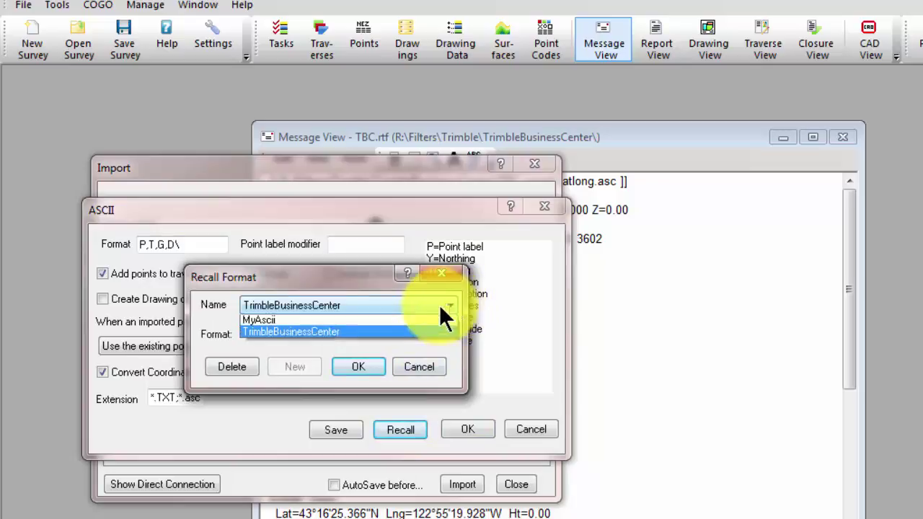
{"action": "left_click", "coordinate": [270, 318]}
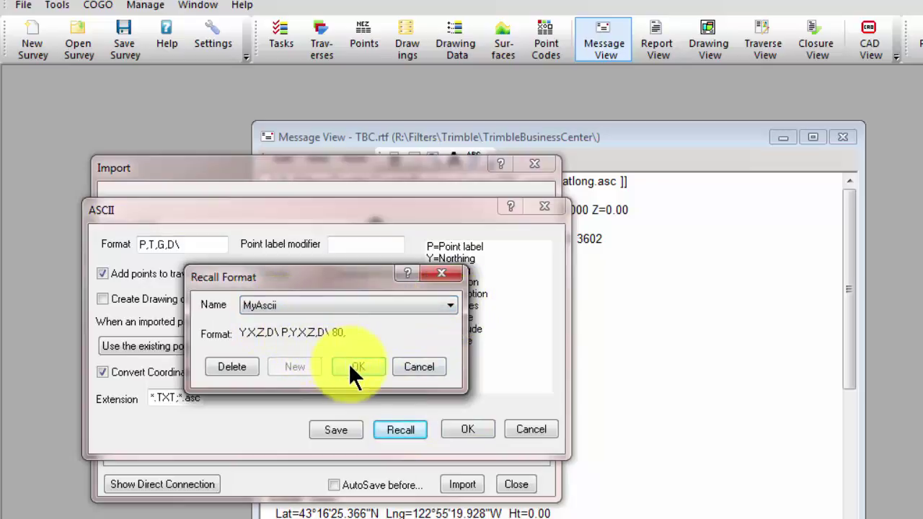
{"action": "left_click", "coordinate": [357, 367]}
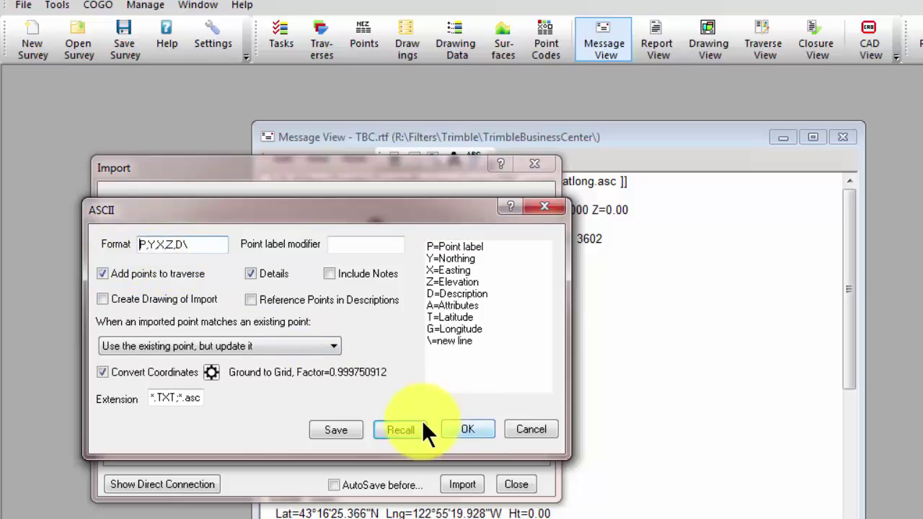
{"action": "left_click", "coordinate": [462, 430]}
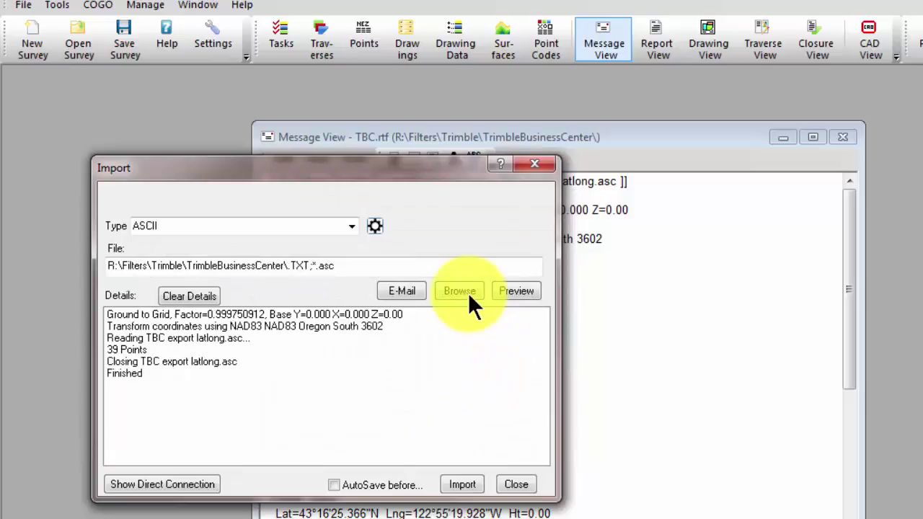
- Choose TBC export spcs.asc as the import file and preview its point, easting, northing records
{"action": "left_click", "coordinate": [464, 290]}
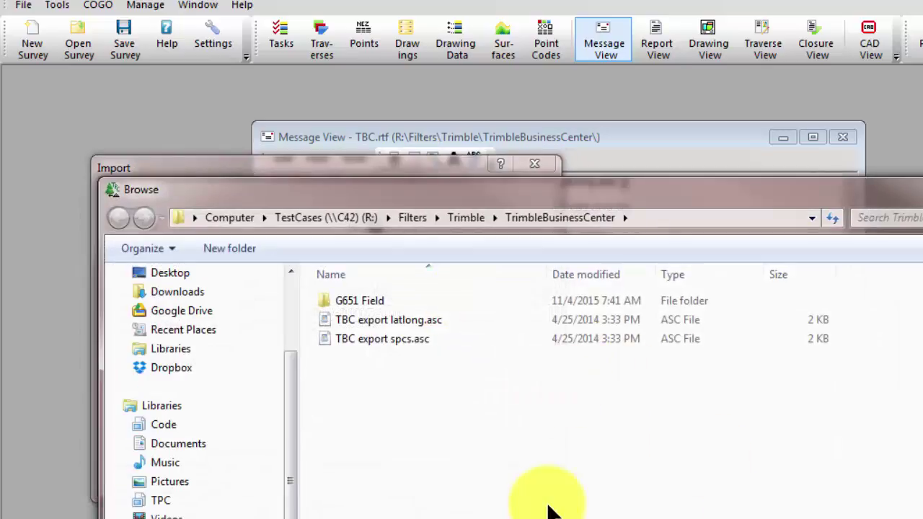
{"action": "double_click", "coordinate": [394, 336]}
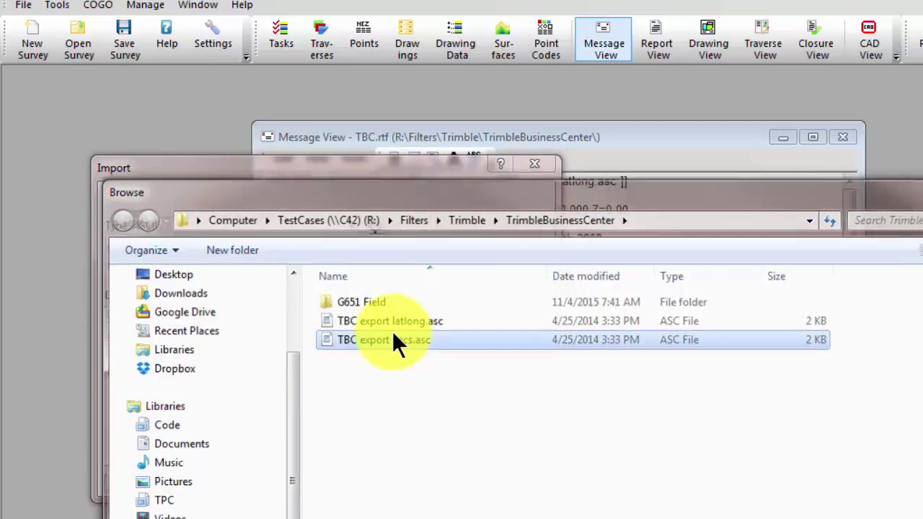
{"action": "left_click", "coordinate": [502, 291]}
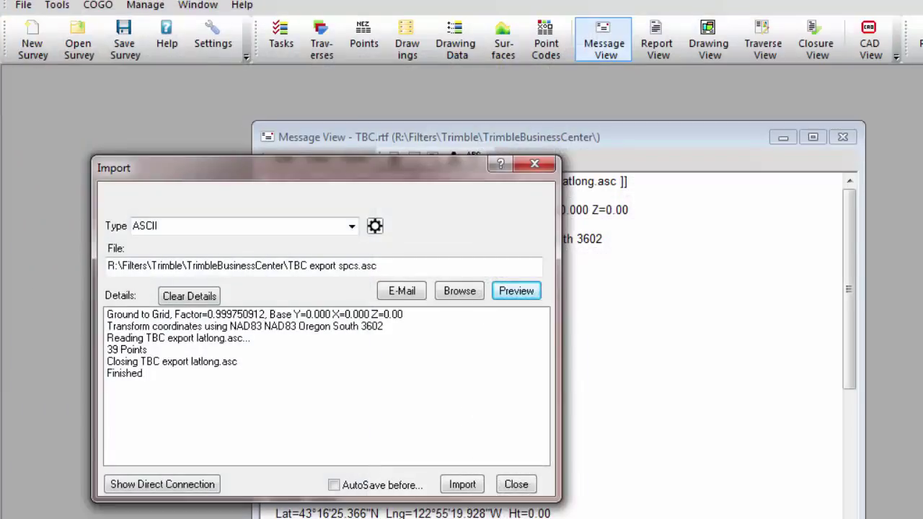
- Uncheck Convert Coordinates in the ASCII import settings for the spcs.asc file
{"action": "left_click", "coordinate": [374, 225]}
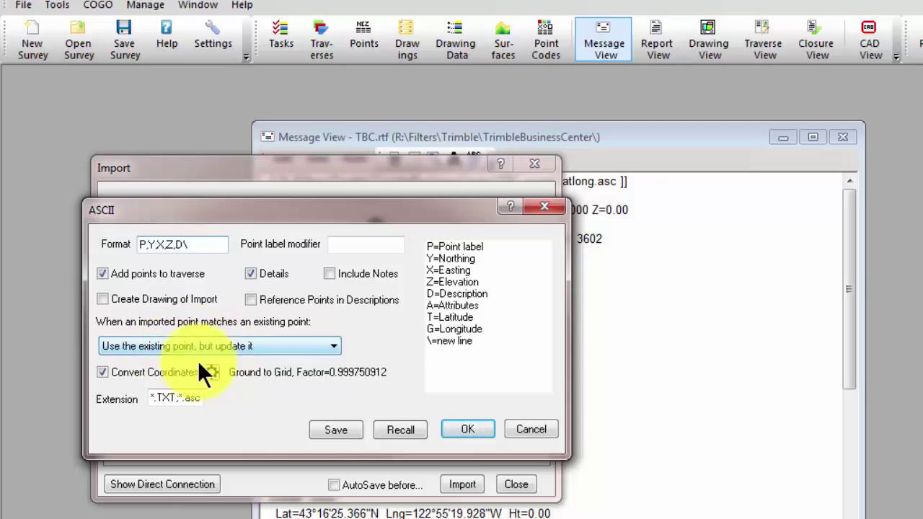
{"action": "left_click", "coordinate": [105, 372]}
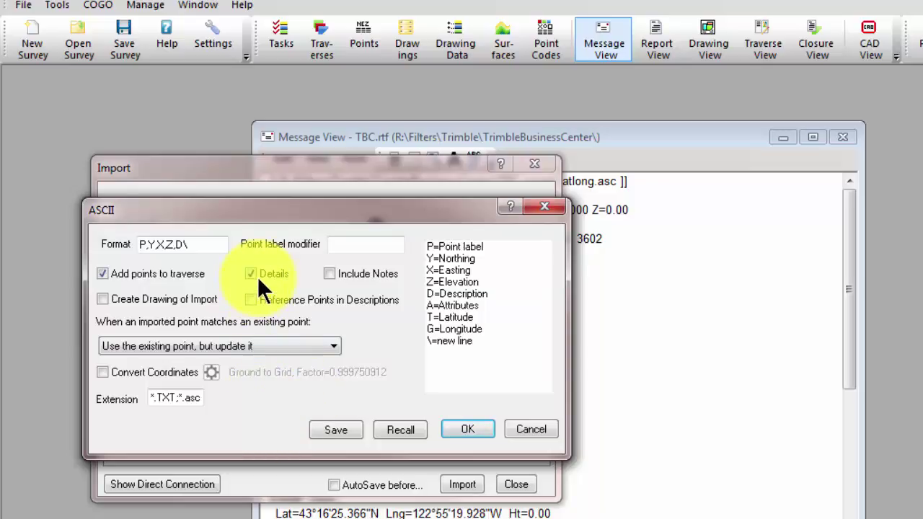
{"action": "left_click", "coordinate": [472, 430]}
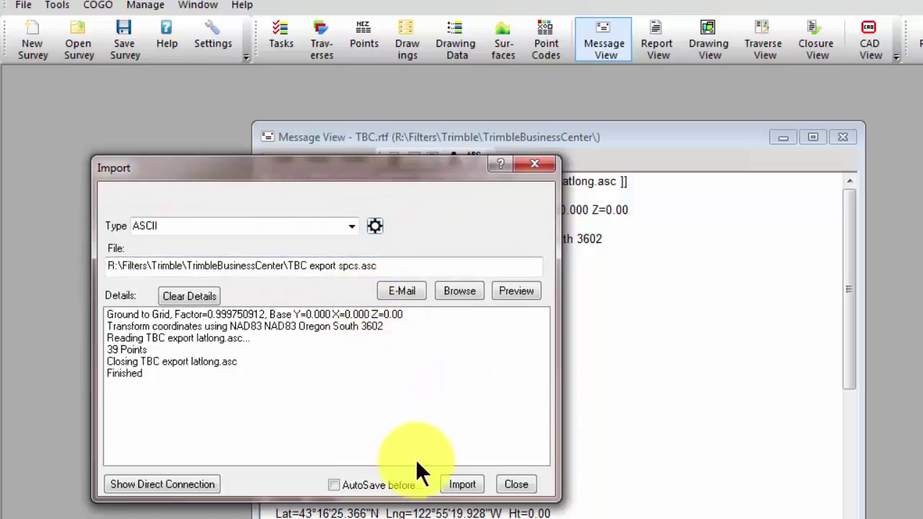
- Import spcs.asc and review the log showing points 1, 2 and 2020A updated to 2800.00 elevation
{"action": "left_click", "coordinate": [456, 484]}
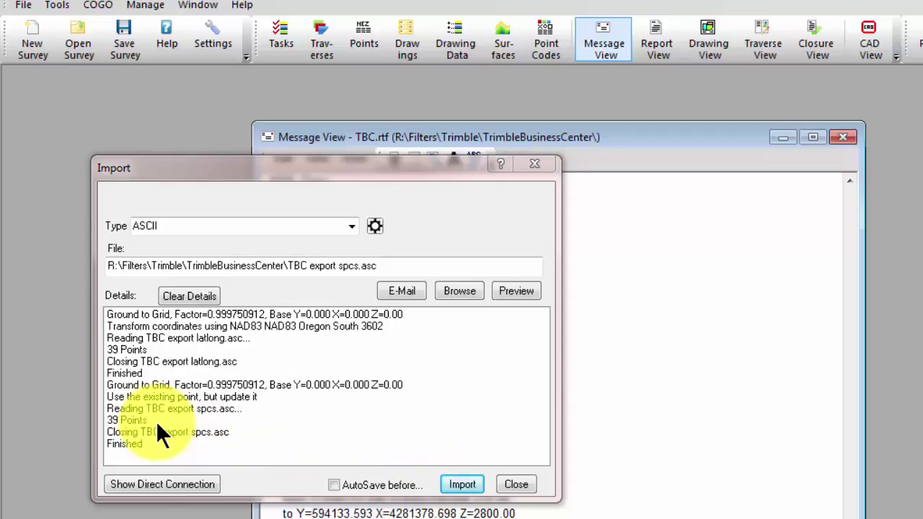
{"action": "left_click", "coordinate": [534, 165]}
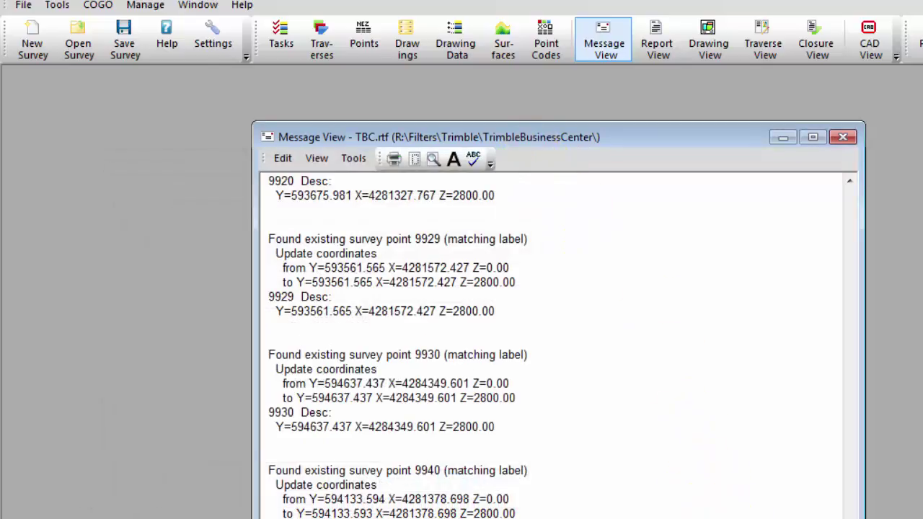
{"action": "scroll", "coordinate": [876, 508], "scroll_direction": "up", "scroll_amount": 15}
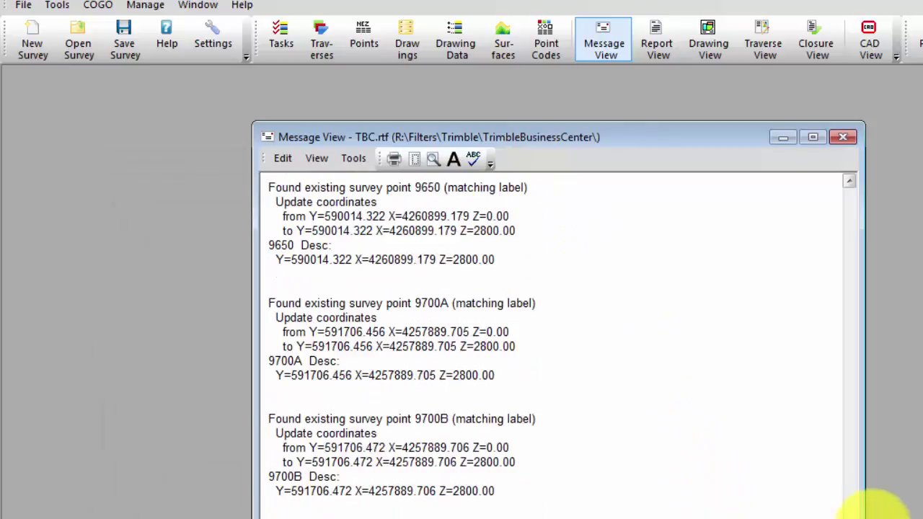
{"action": "left_click_drag", "start_coordinate": [851, 508], "coordinate": [827, 315]}
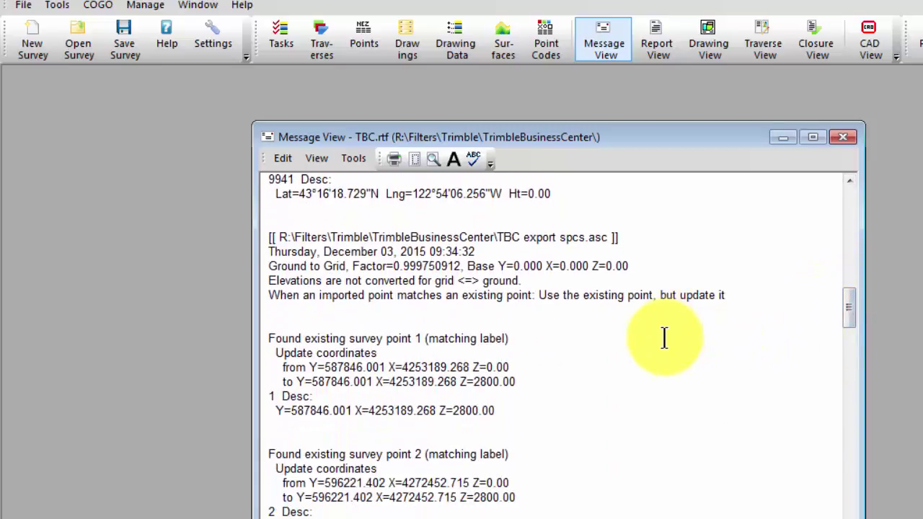
{"action": "left_click", "coordinate": [515, 337]}
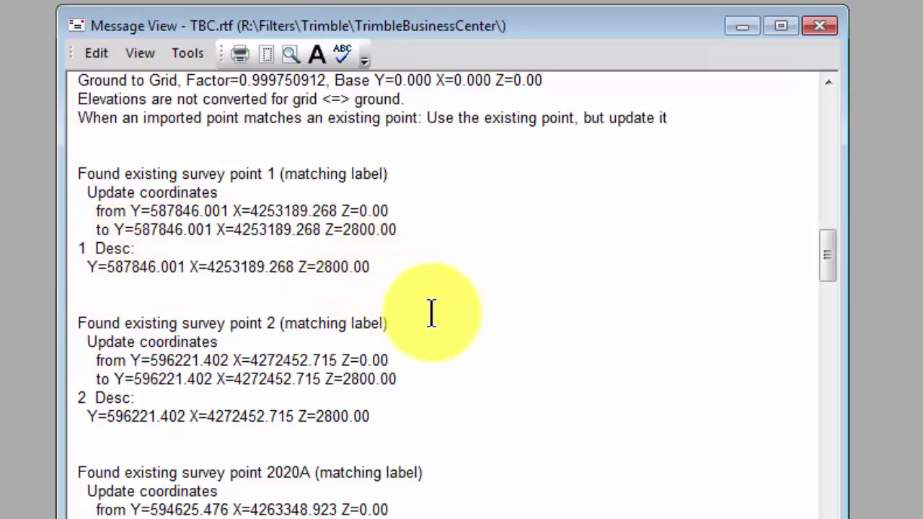
- Scroll the Message View log, then show the Points list with state plane northings/eastings and 2800.00 elevations
{"action": "scroll", "coordinate": [443, 325], "scroll_direction": "down", "scroll_amount": 1}
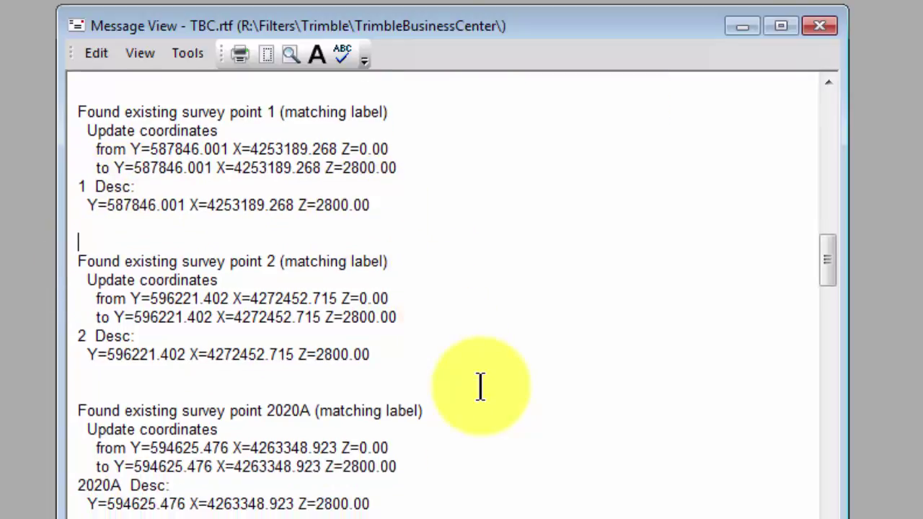
{"action": "scroll", "coordinate": [358, 336], "scroll_direction": "down", "scroll_amount": 2}
{"action": "scroll", "coordinate": [455, 346], "scroll_direction": "down", "scroll_amount": 3}
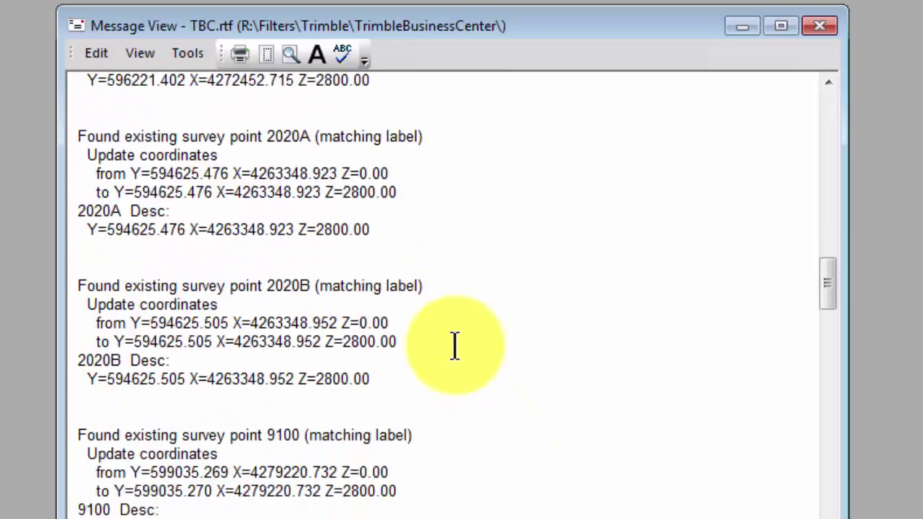
{"action": "left_click_drag", "start_coordinate": [838, 288], "coordinate": [859, 518]}
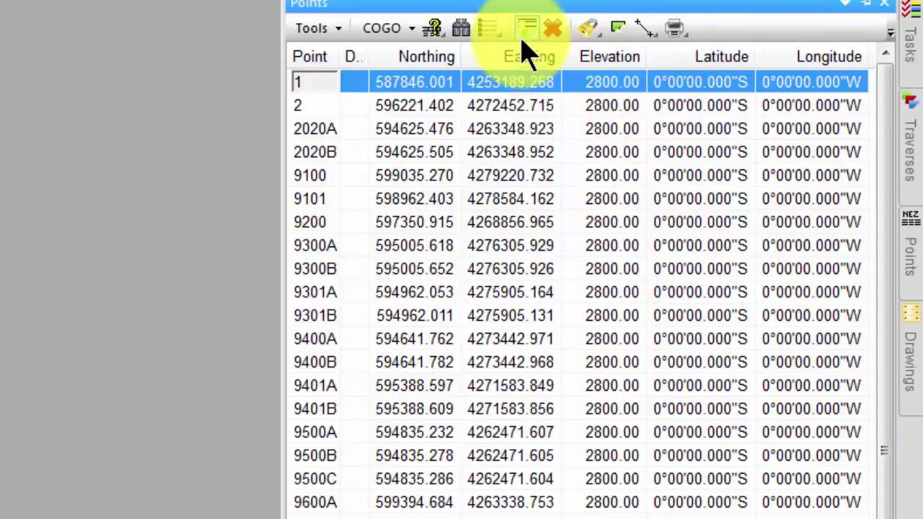
- Refresh the points to recompute latitudes near 43°16'N and longitudes near 122°56'W, then widen the list
{"action": "left_click", "coordinate": [343, 33]}
{"action": "mouse_move", "coordinate": [360, 388]}
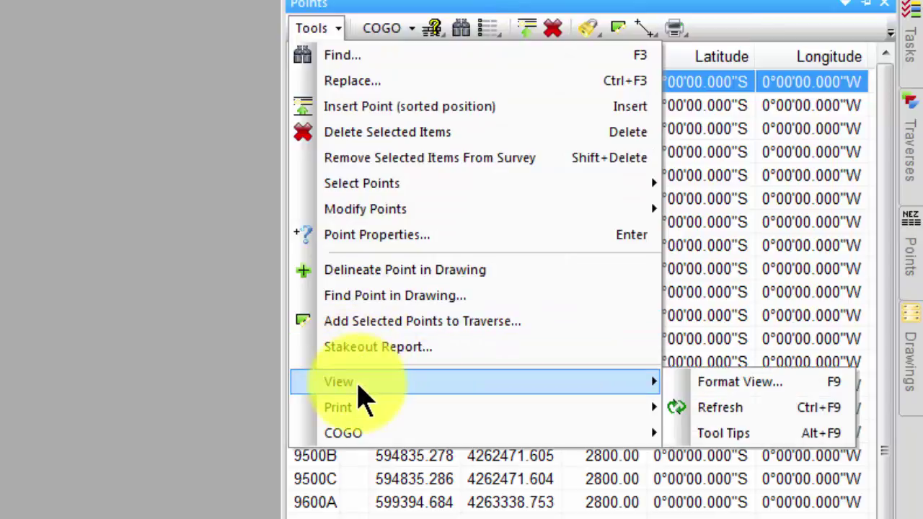
{"action": "left_click", "coordinate": [718, 408]}
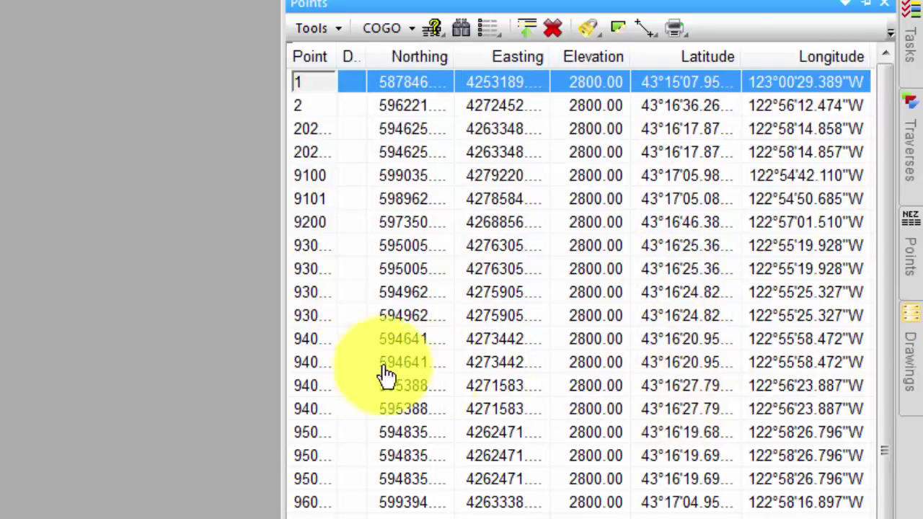
{"action": "left_click_drag", "start_coordinate": [279, 371], "coordinate": [162, 391]}
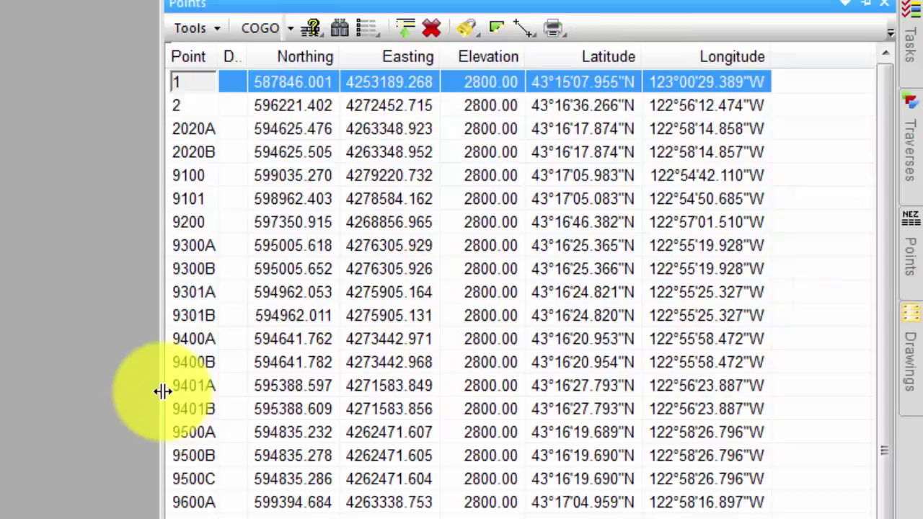